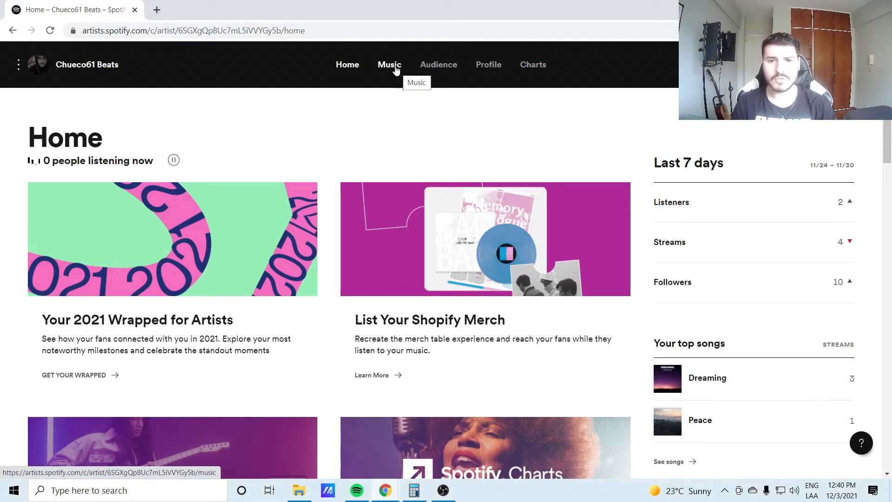
Start a playlist pitch for the upcoming release Sky Swimming, accepting the preselected song and artist location.
left_click(393, 71)
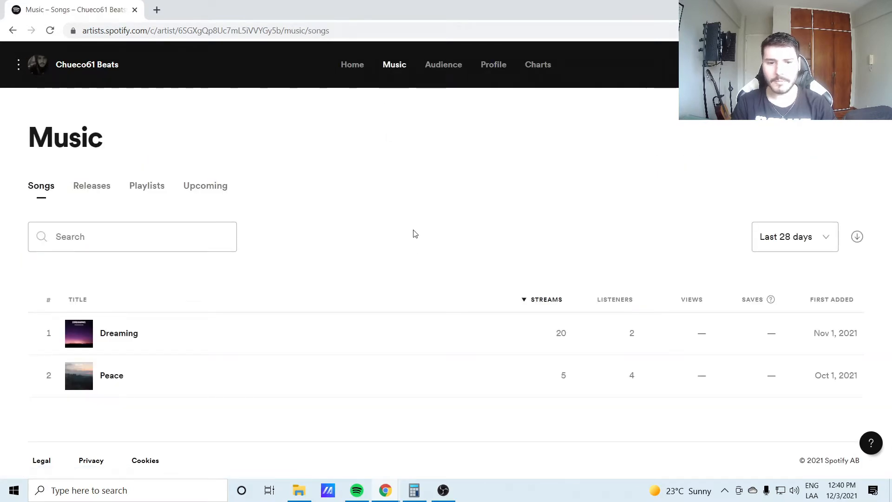
left_click(214, 195)
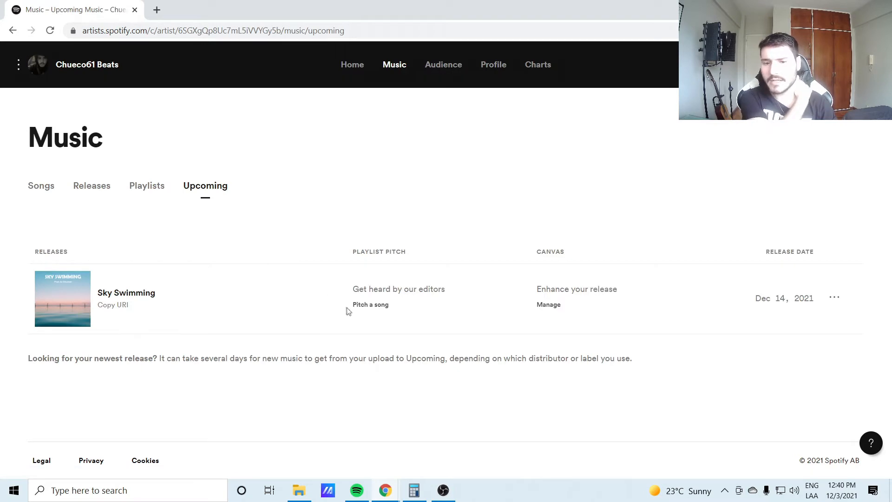
left_click(380, 306)
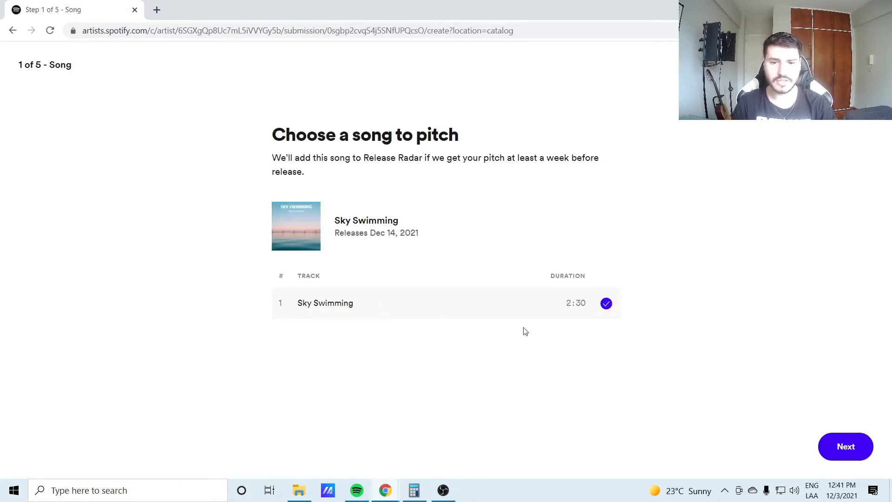
left_click(848, 447)
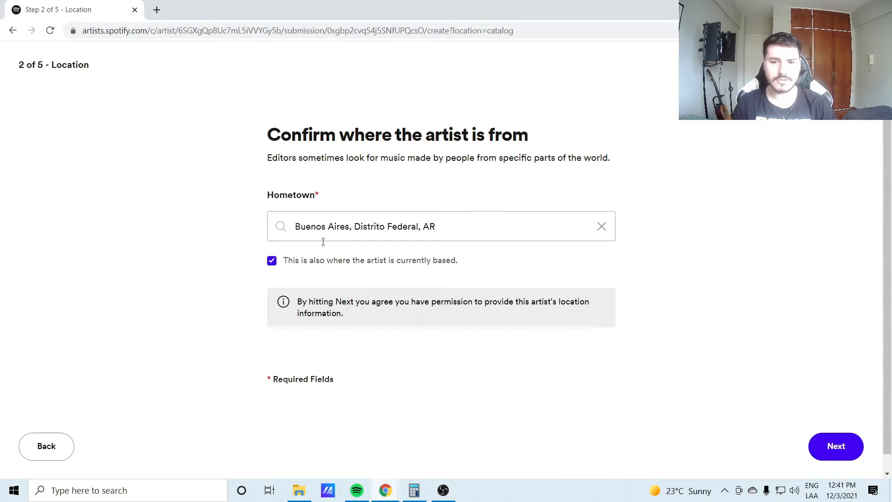
left_click(846, 449)
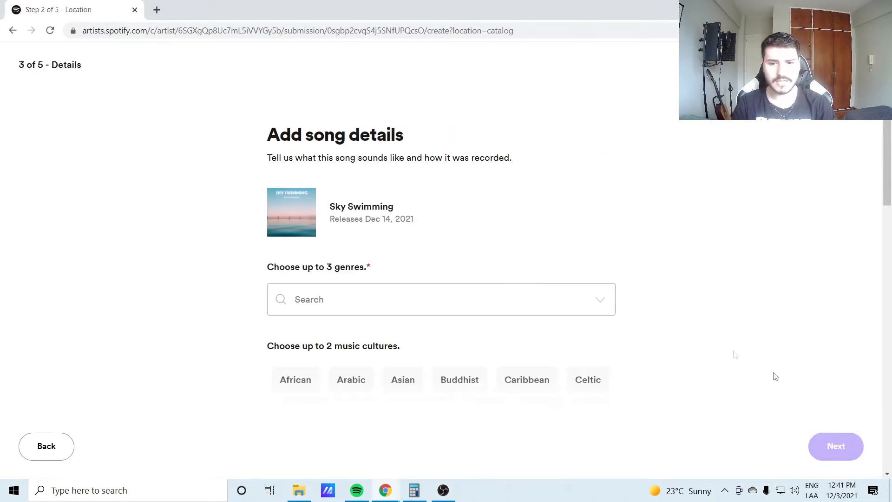
Search the genres for "beats" and add Trap Beats as the song's first genre.
left_click(361, 304)
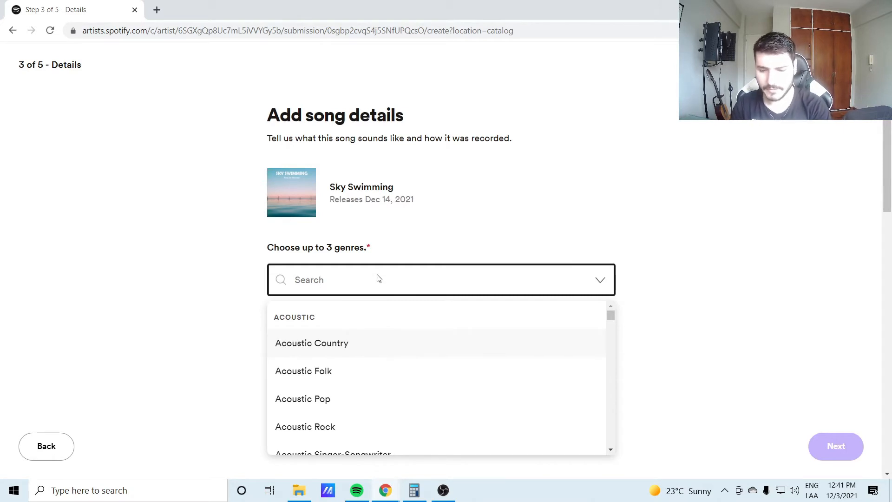
type("beats")
scroll(361, 390, "down", 3)
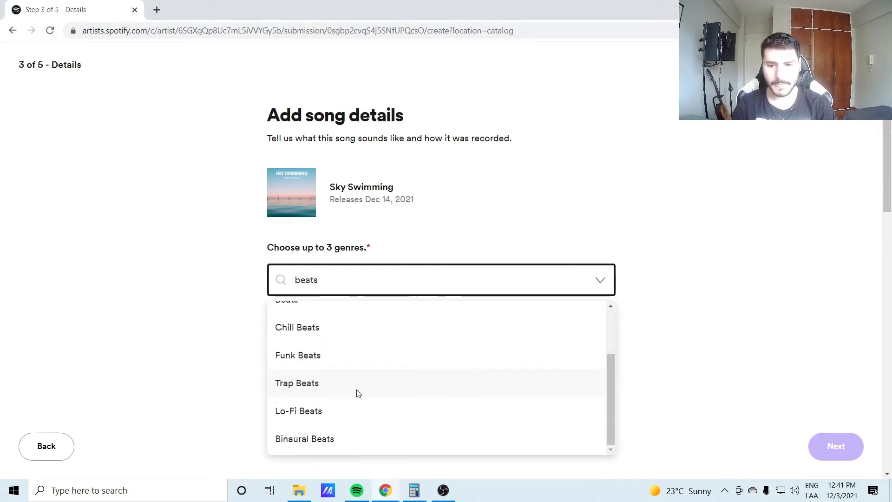
scroll(335, 392, "up", 2)
scroll(335, 388, "down", 2)
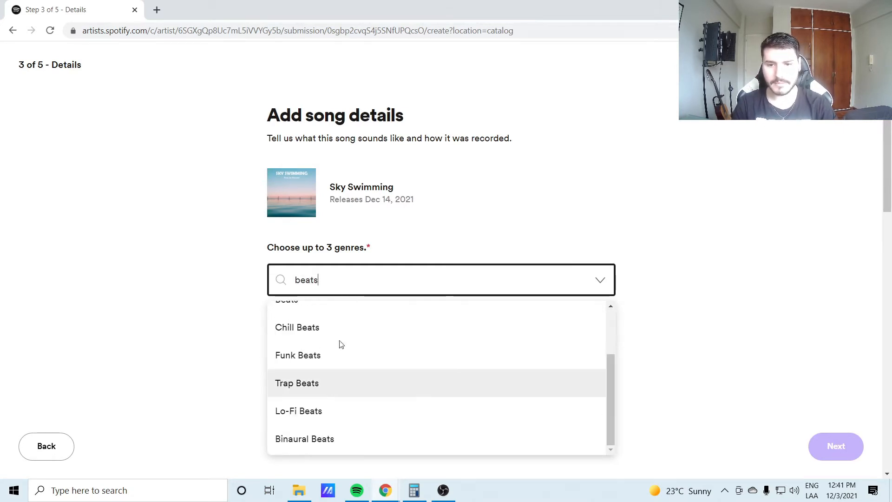
left_click(333, 382)
Add Beats and Hip-Hop as the song's second and third genres.
left_click(352, 278)
type("beats")
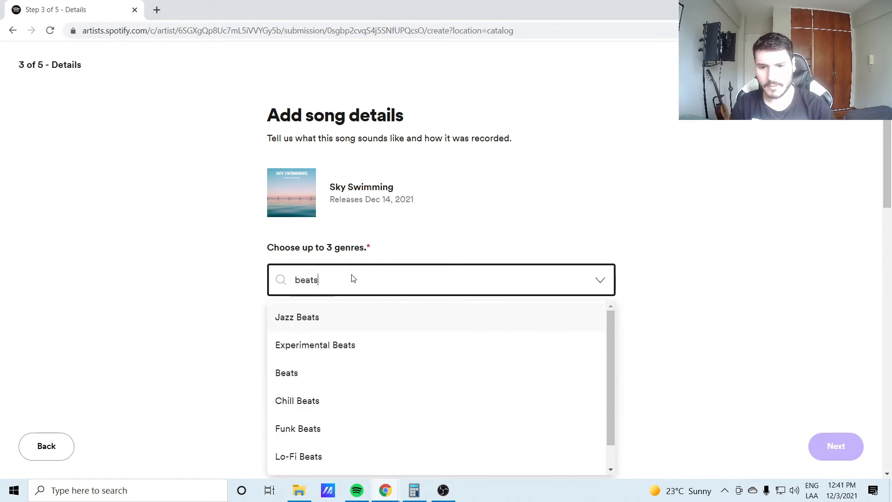
scroll(367, 335, "down", 1)
left_click(344, 348)
left_click(355, 284)
type("hip-hop")
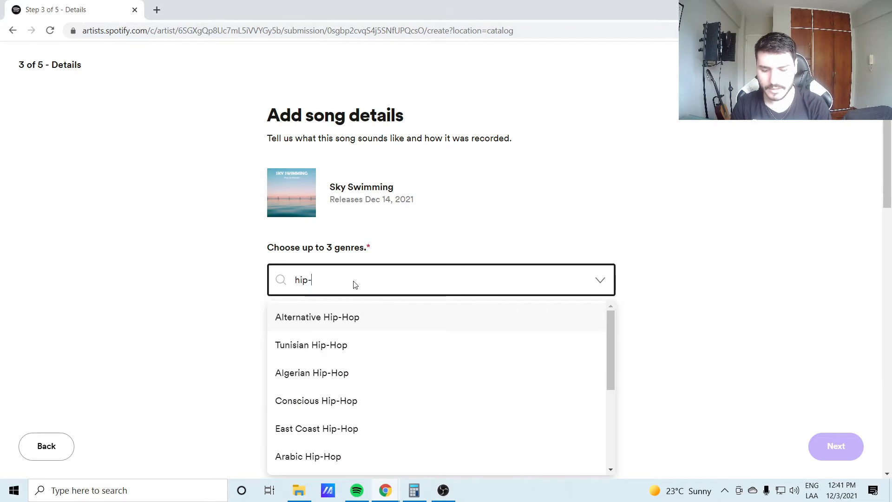
scroll(368, 372, "down", 5)
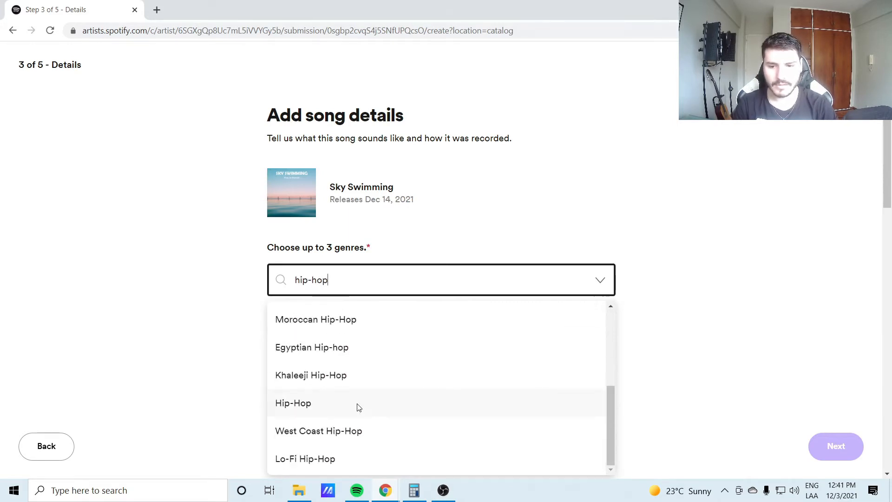
left_click(359, 404)
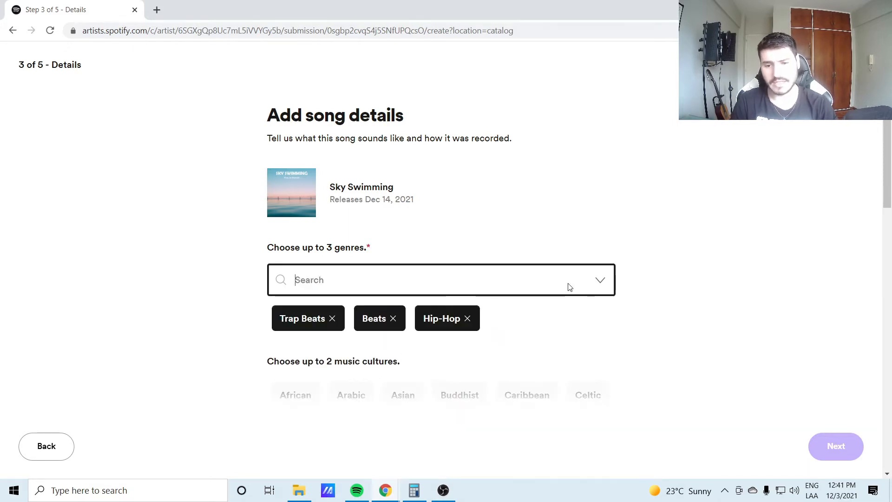
Choose Judaic as the song's music culture.
scroll(621, 291, "down", 1)
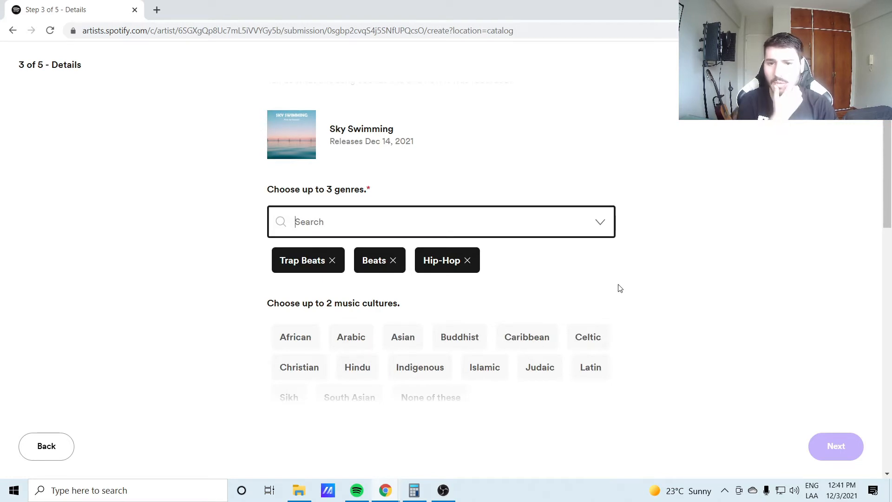
scroll(613, 280, "down", 1)
scroll(614, 254, "up", 1)
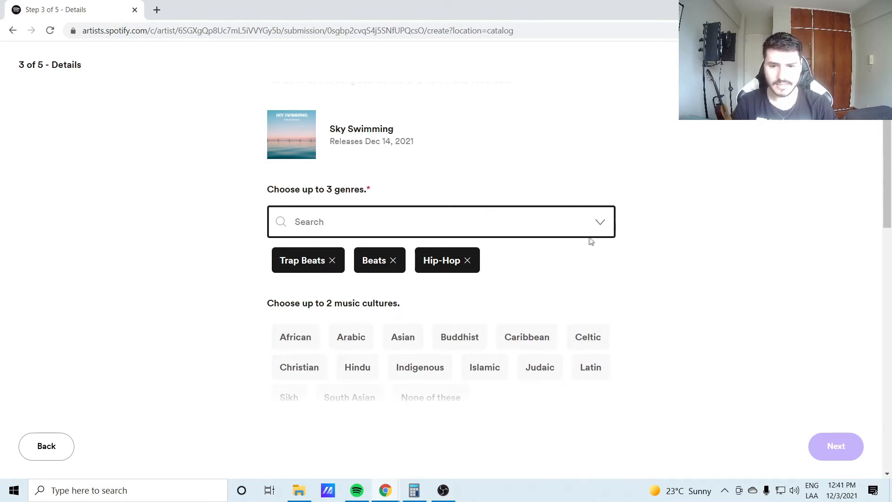
scroll(591, 241, "down", 1)
scroll(351, 238, "down", 1)
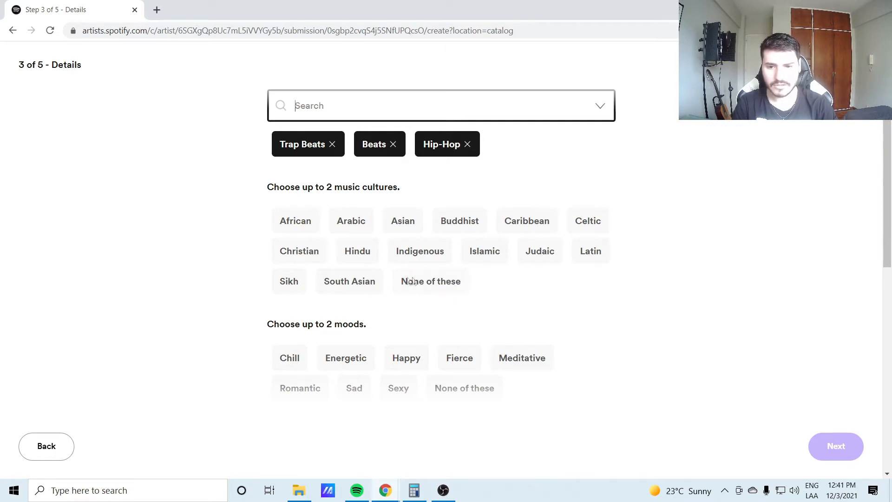
scroll(420, 247, "up", 1)
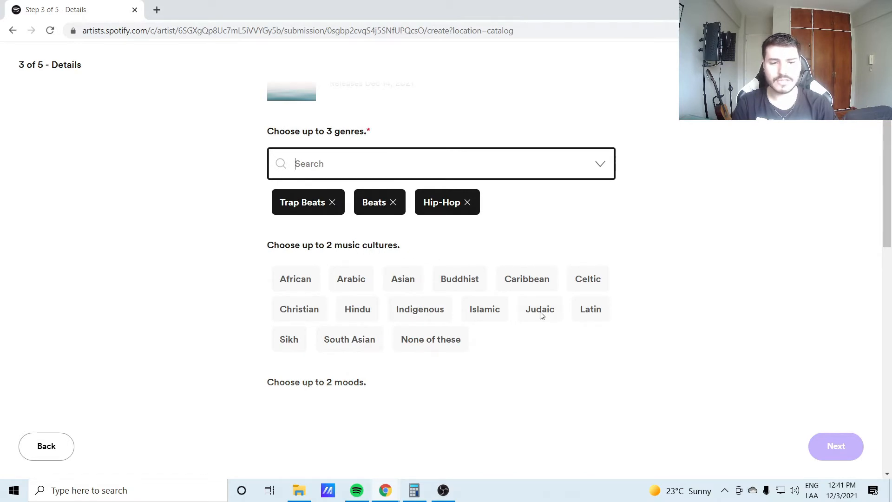
left_click(540, 314)
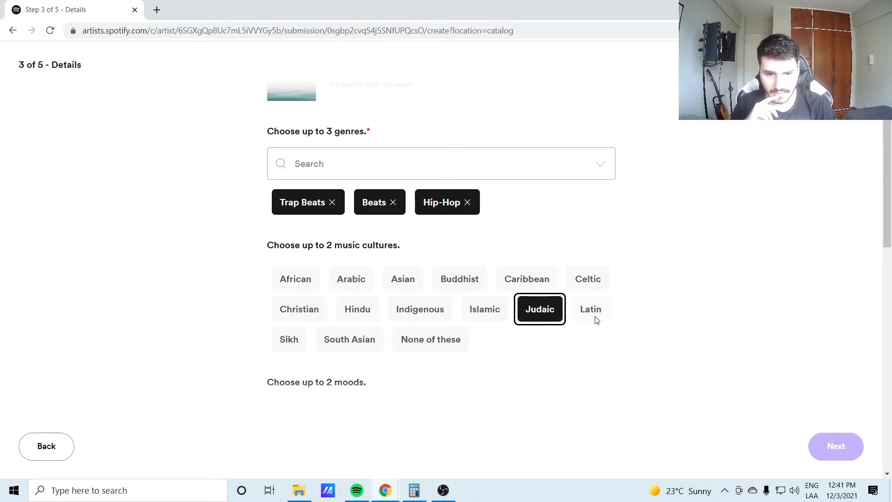
Select Energetic and Fierce as the song's two moods.
scroll(393, 317, "down", 4)
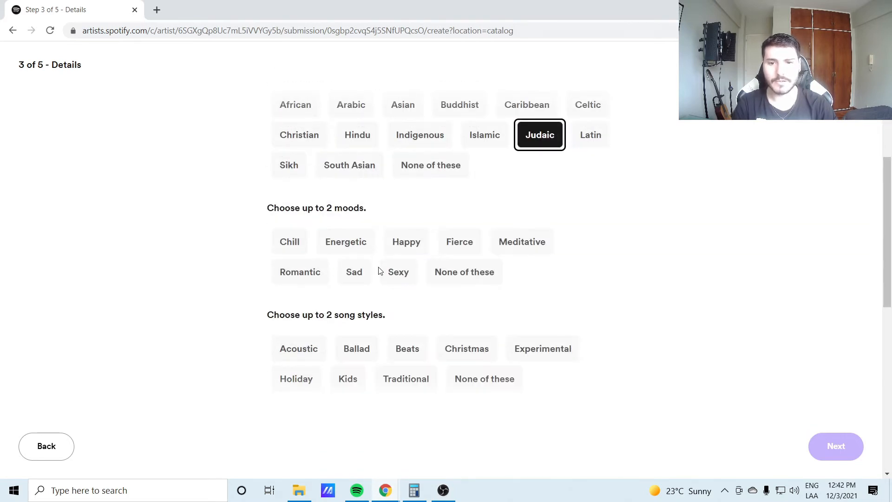
scroll(323, 220, "down", 1)
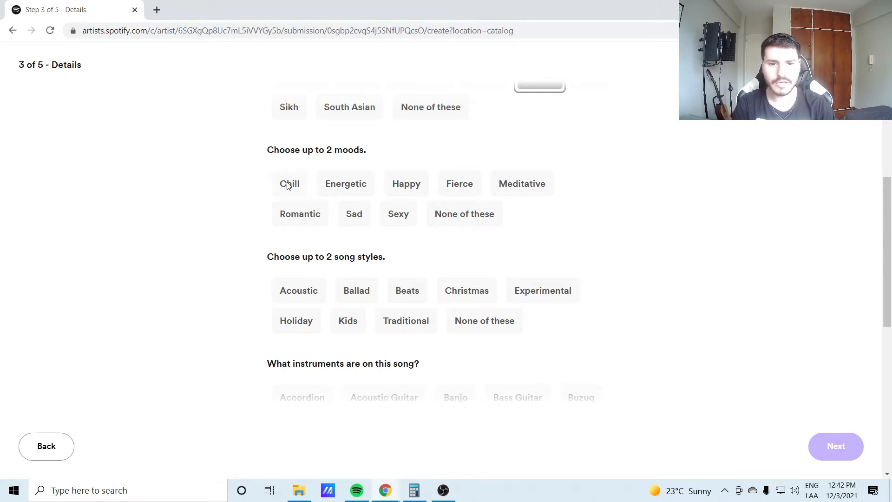
left_click(328, 185)
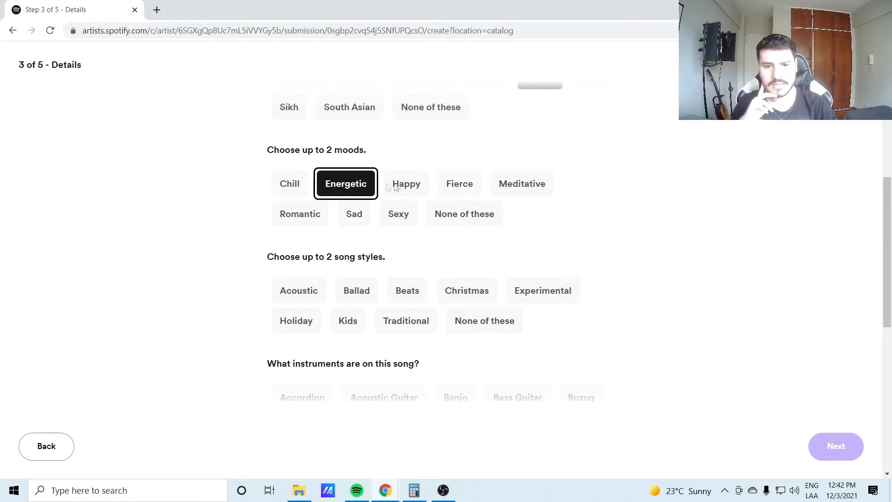
left_click(449, 186)
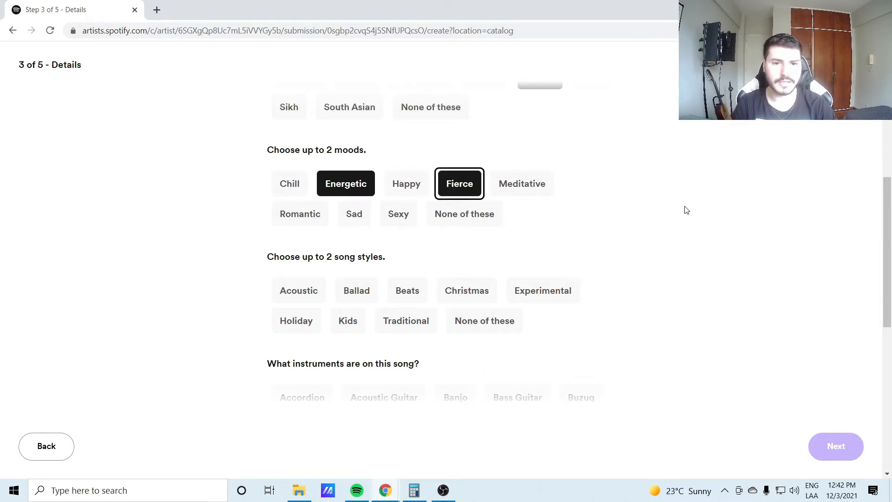
Select Beats as the song style.
scroll(686, 209, "down", 1)
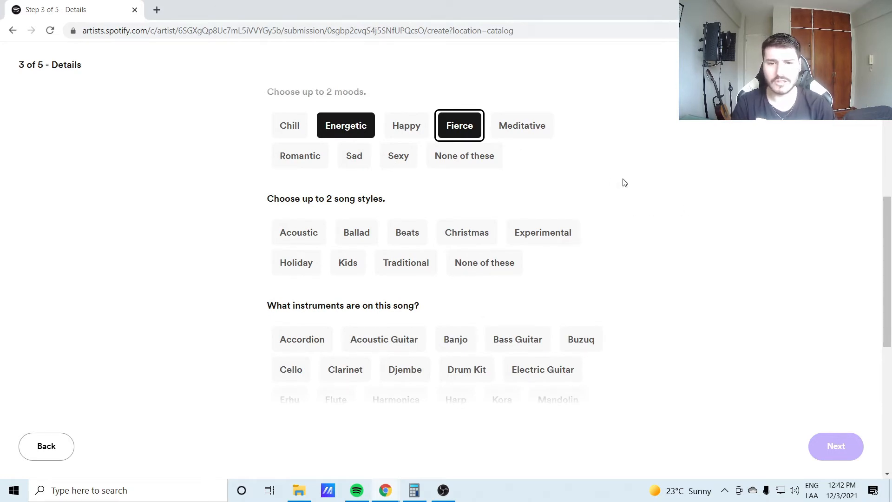
scroll(624, 183, "down", 1)
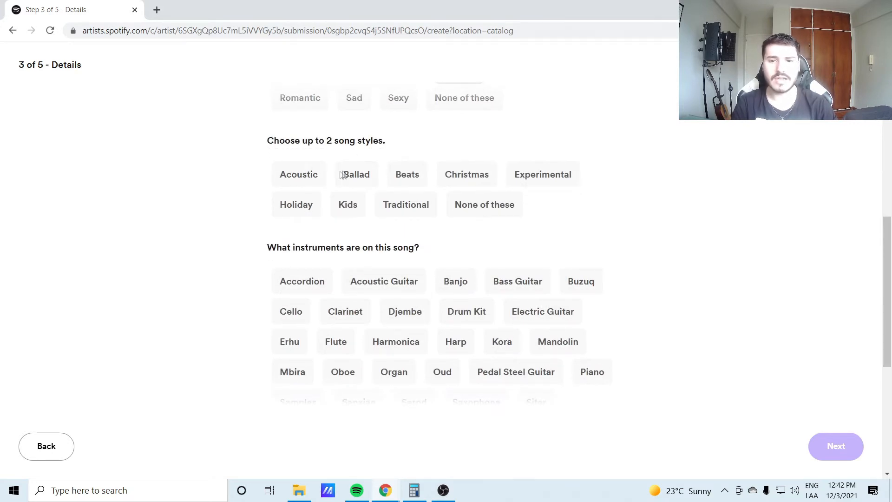
left_click(414, 178)
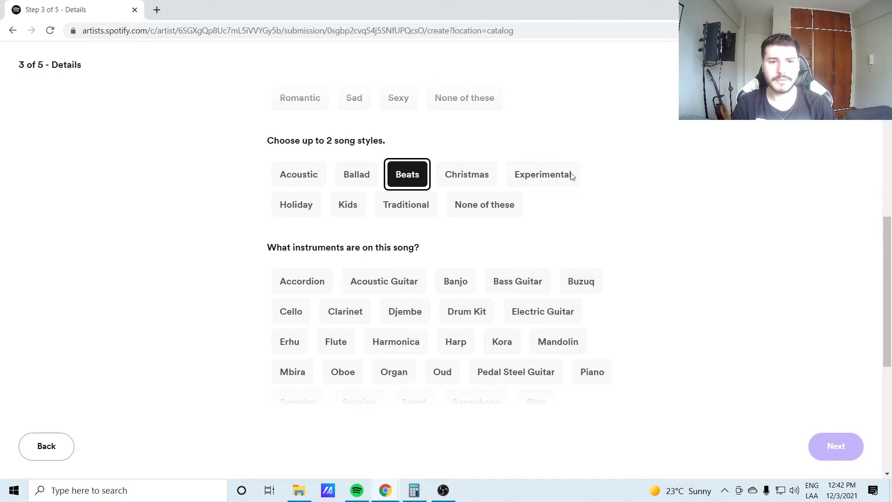
Mark Bass Guitar, Acoustic Guitar, Cello, Electric Guitar, Piano, Samples and Ukulele as the instruments on the song.
scroll(304, 213, "down", 2)
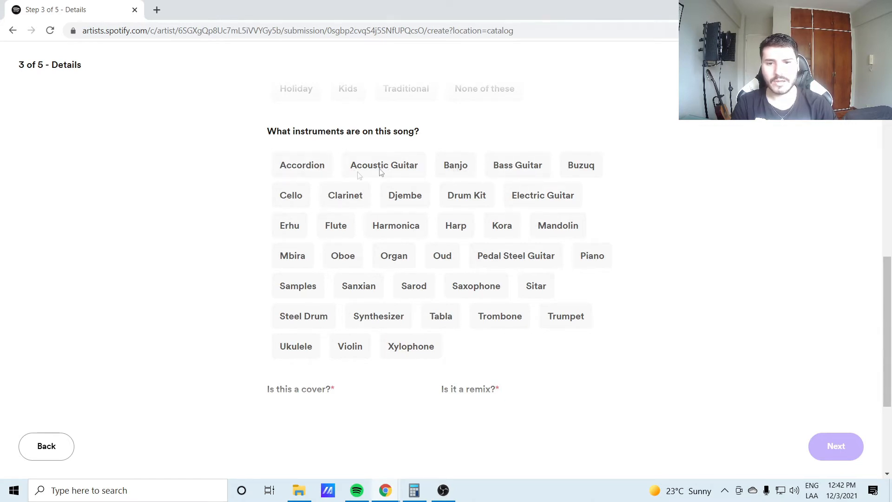
left_click(517, 163)
left_click(368, 165)
scroll(355, 188, "down", 1)
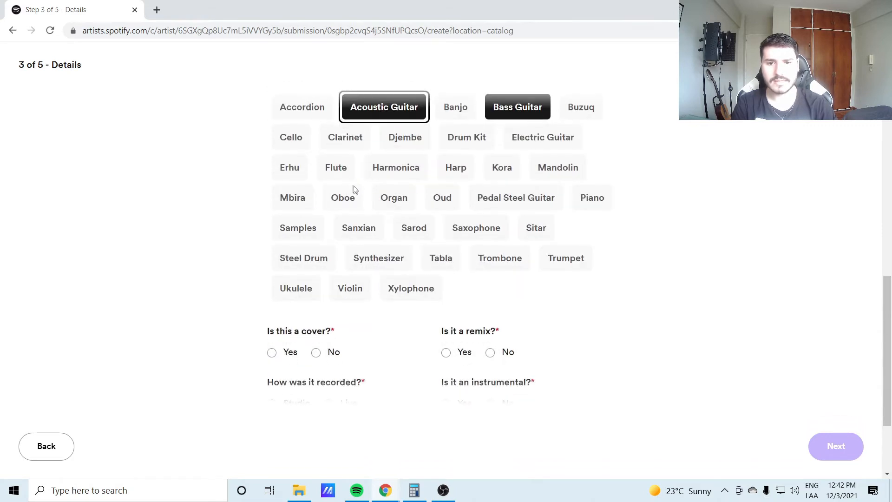
left_click(292, 139)
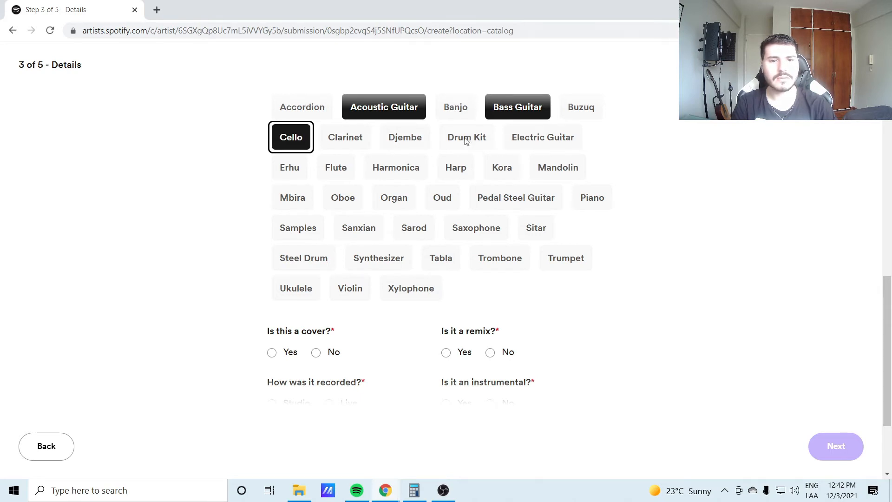
left_click(562, 143)
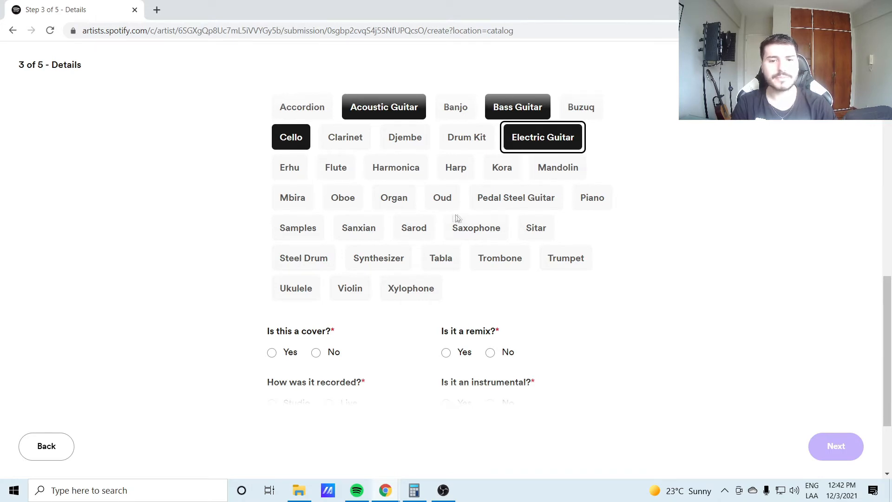
left_click(587, 199)
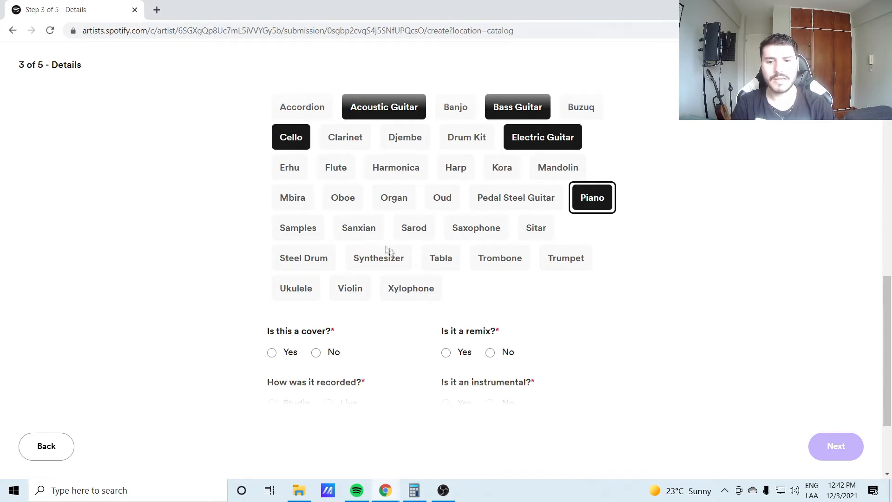
left_click(319, 235)
scroll(433, 223, "down", 1)
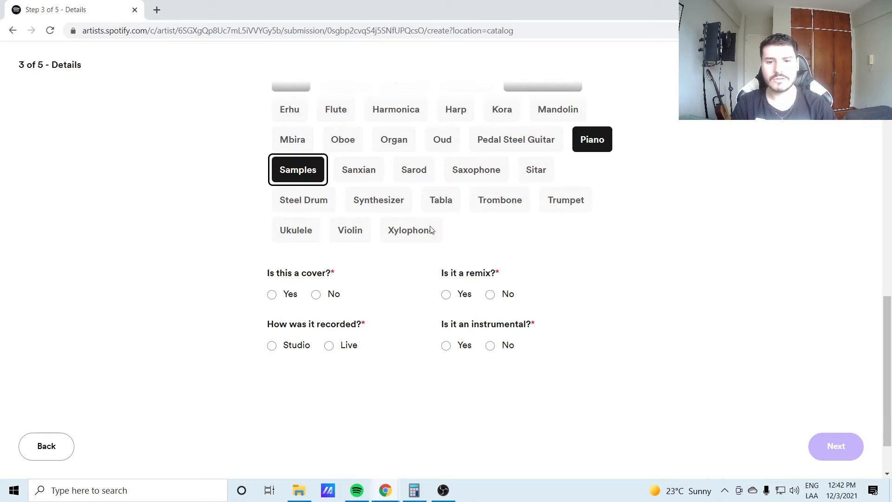
left_click(281, 230)
Answer the required song questions: not a cover, not a remix, recorded in a studio, and instrumental.
scroll(560, 221, "up", 1)
scroll(561, 219, "down", 1)
scroll(570, 220, "down", 1)
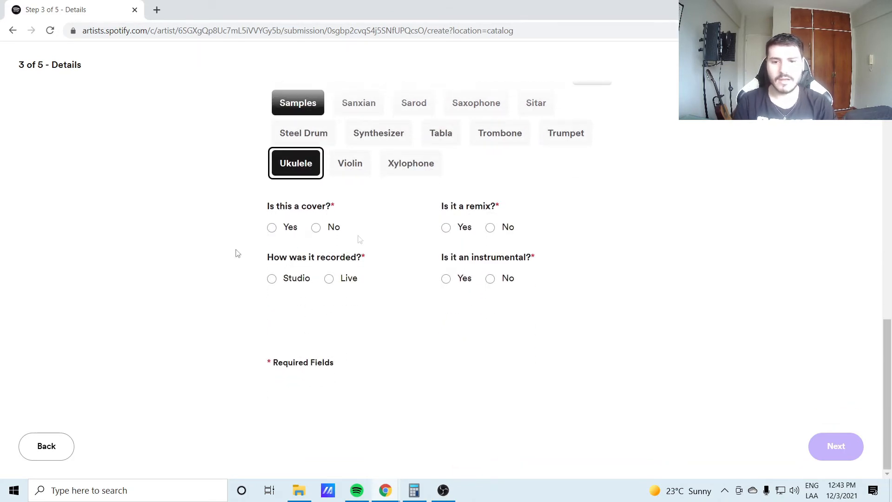
left_click(316, 228)
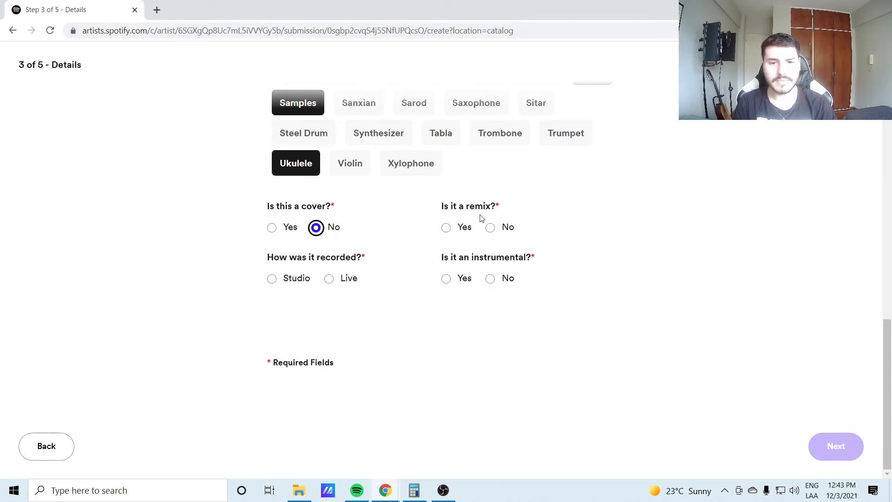
left_click(491, 227)
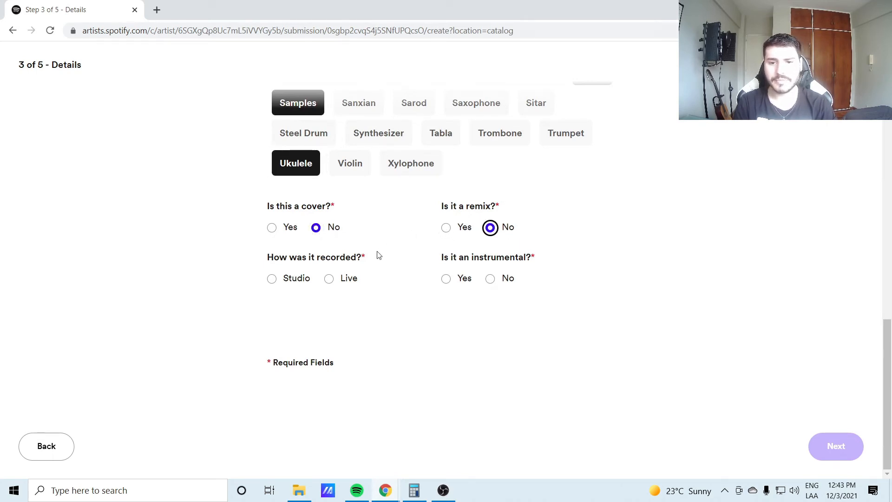
left_click(273, 279)
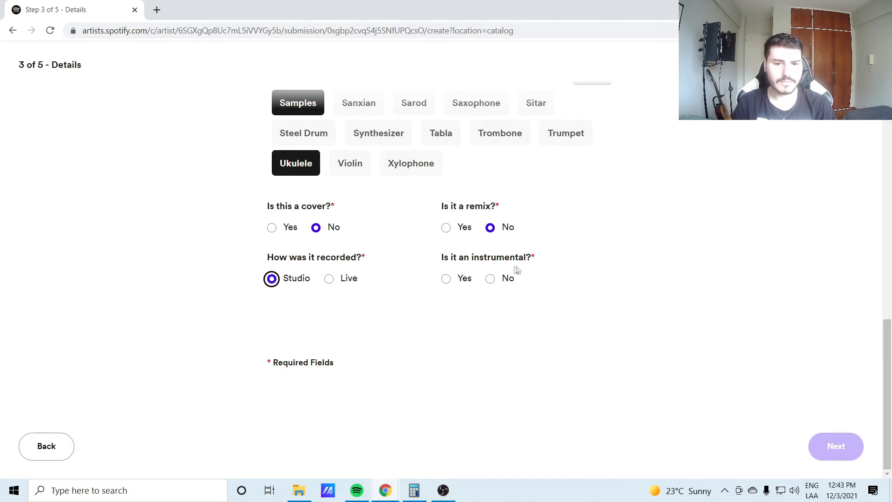
left_click(446, 279)
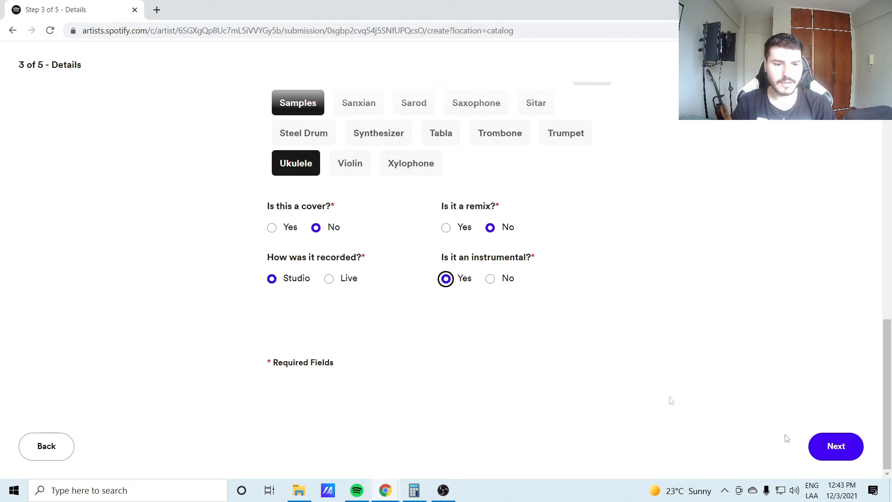
Continue to the description step and write about the beat's sad origins, Judaism influence, sampled voice, varied instruments, sharing plans and Israeli music playlist hopes.
left_click(835, 446)
left_click(406, 239)
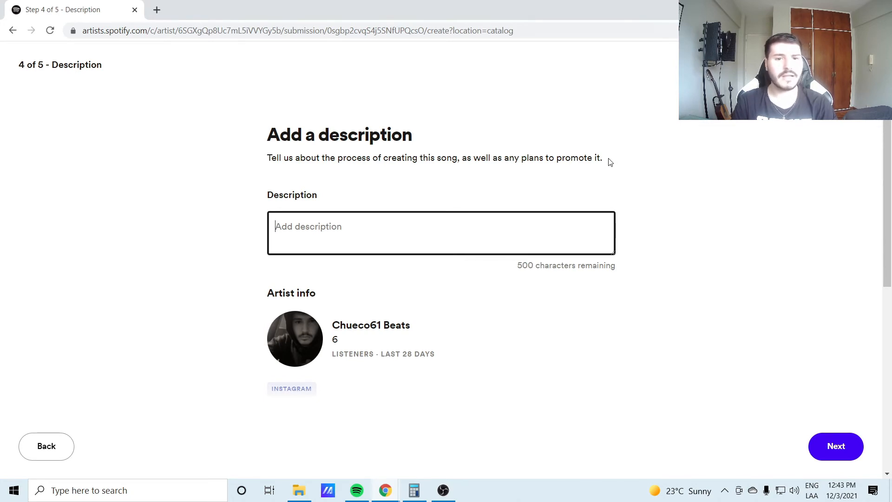
left_click(569, 232)
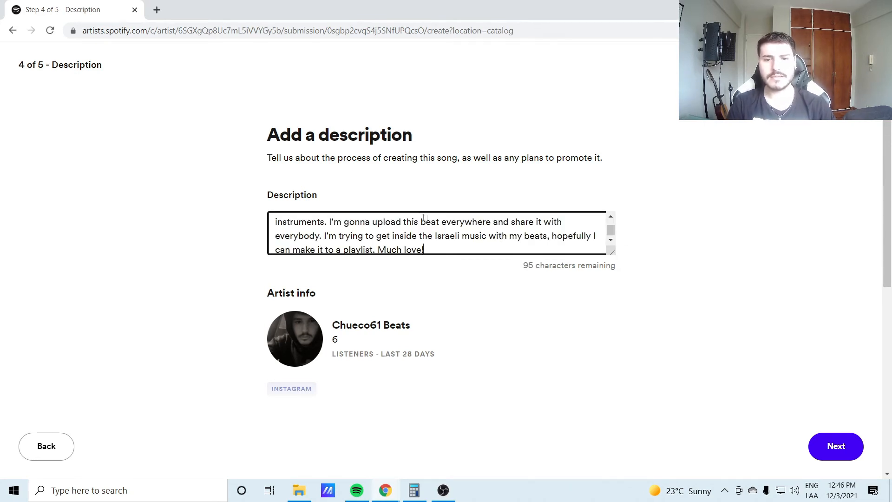
Read through the whole song description, from the beat's origin story to the closing playlist wish.
scroll(378, 226, "up", 3)
scroll(369, 237, "down", 3)
scroll(369, 237, "up", 3)
scroll(369, 236, "down", 3)
scroll(369, 237, "down", 3)
scroll(370, 233, "up", 6)
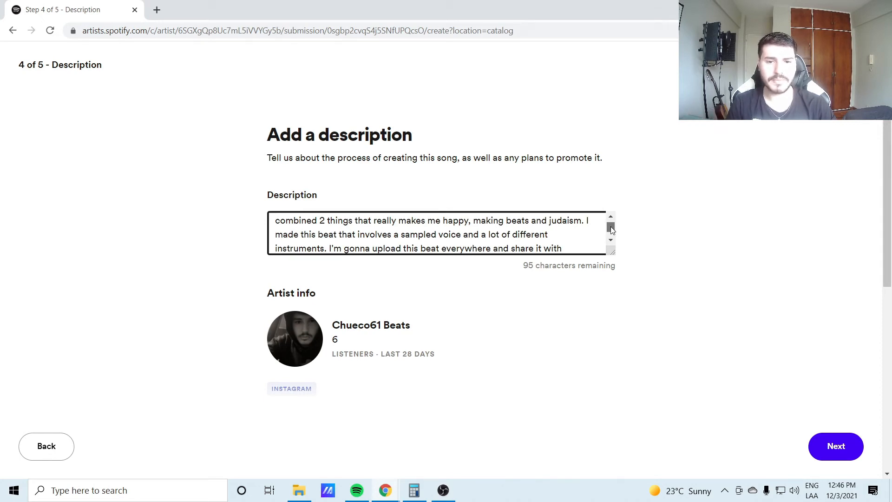
left_click_drag(612, 229, 615, 232)
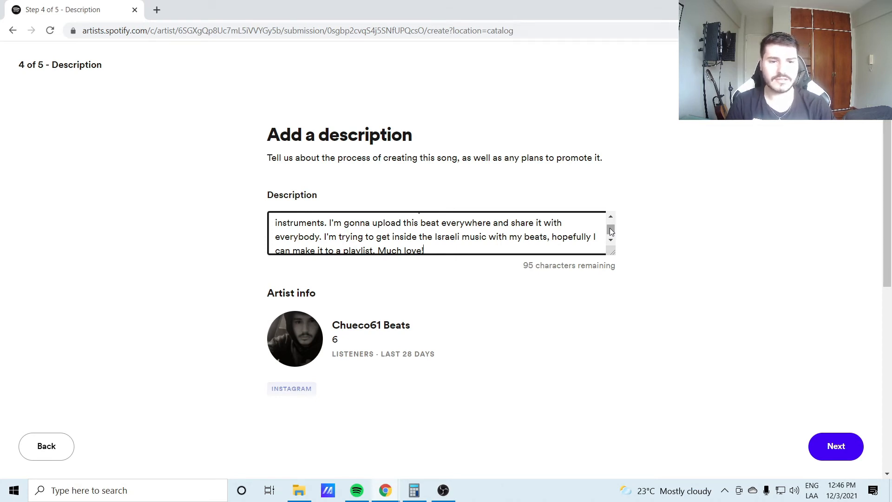
left_click(611, 231)
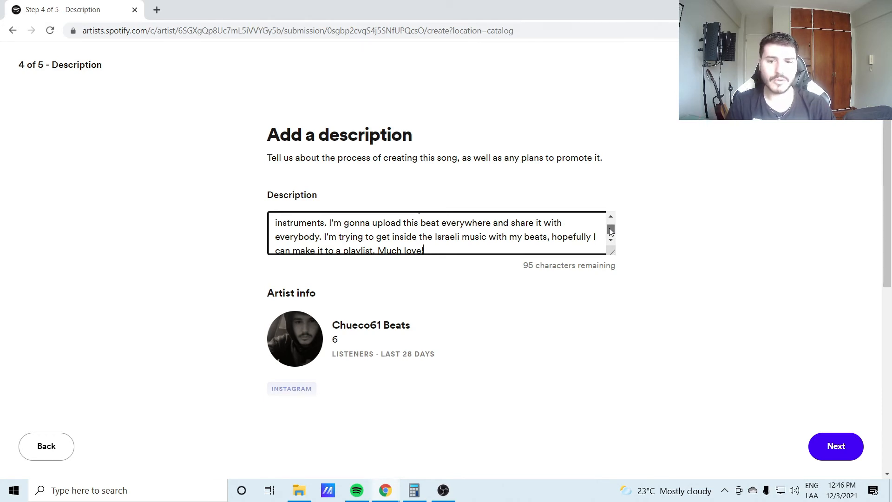
left_click_drag(611, 231, 613, 237)
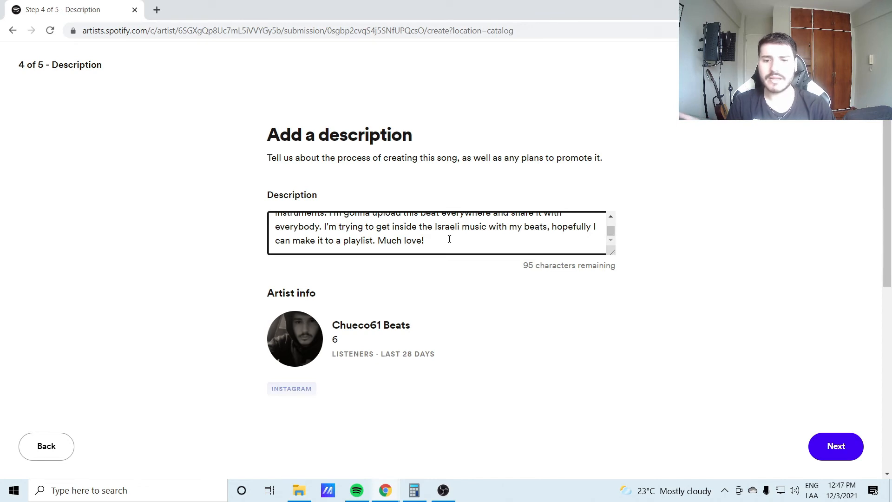
left_click_drag(447, 241, 241, 206)
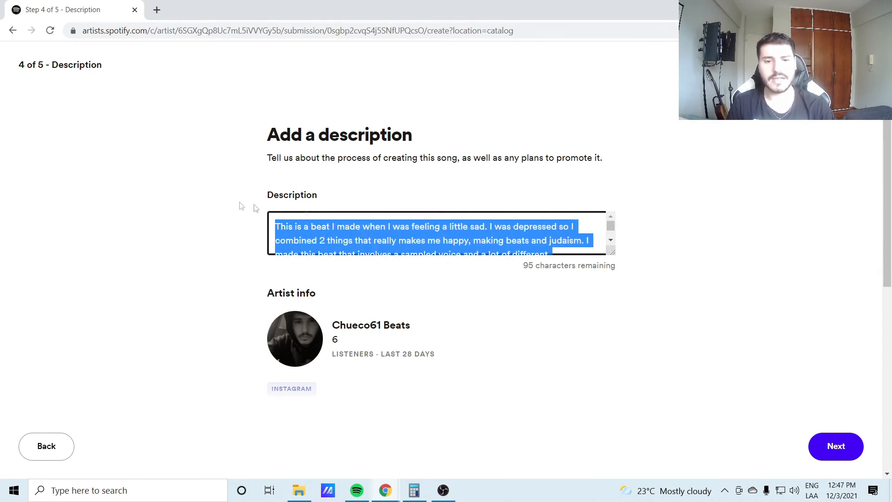
scroll(604, 228, "down", 1)
left_click(480, 288)
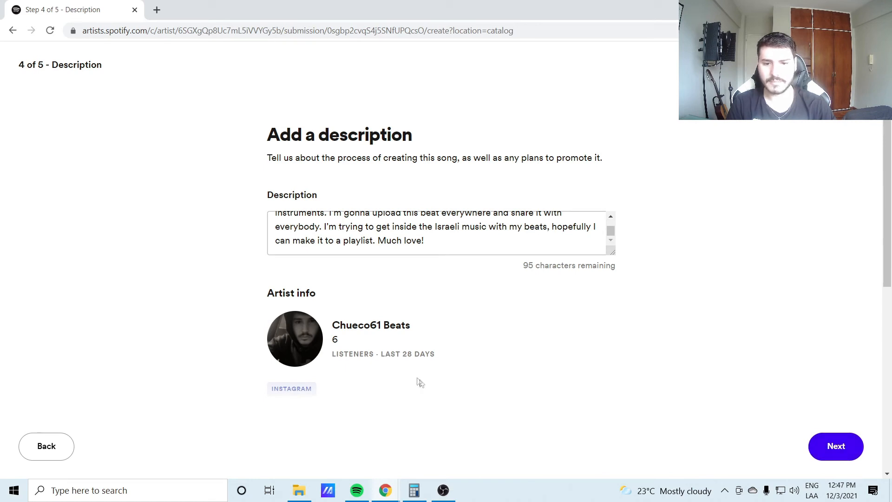
Continue to the review step and check all pitch responses for Sky Swimming, from hometown and genres to the description.
left_click(830, 451)
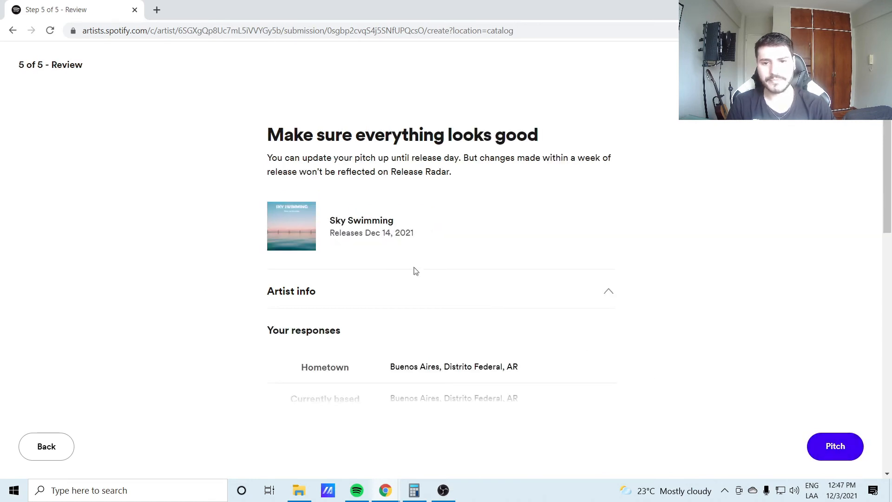
scroll(391, 255, "down", 3)
scroll(393, 253, "down", 3)
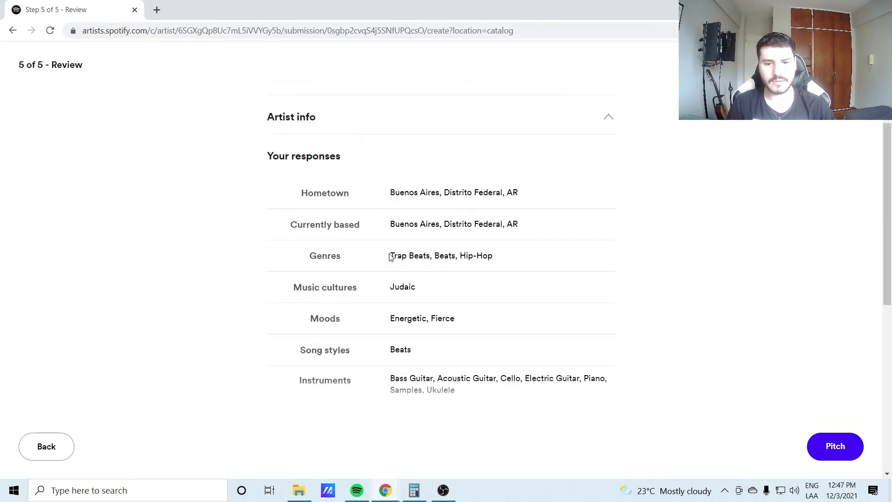
scroll(367, 195, "down", 3)
scroll(364, 208, "down", 3)
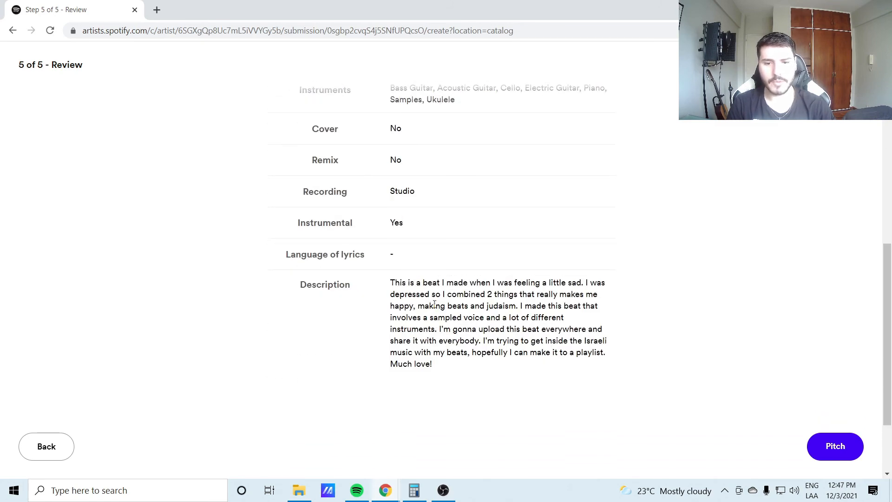
scroll(365, 212, "up", 10)
scroll(364, 214, "down", 6)
scroll(365, 214, "down", 3)
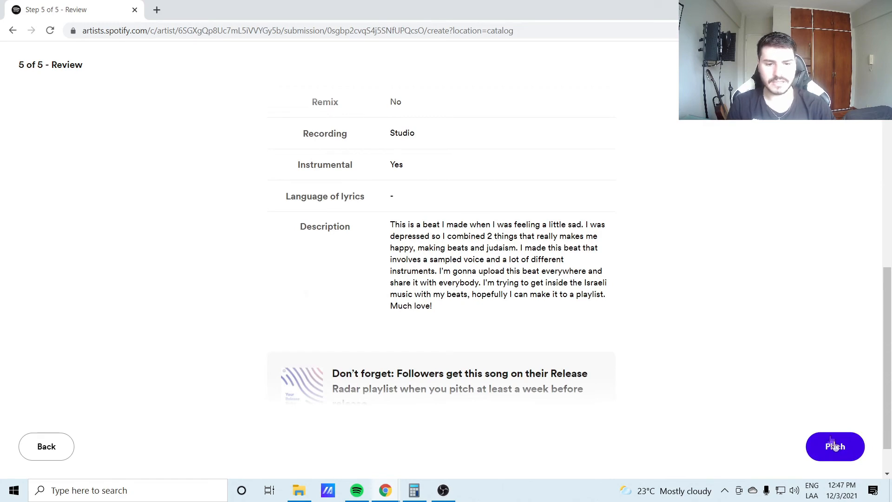
scroll(659, 367, "up", 10)
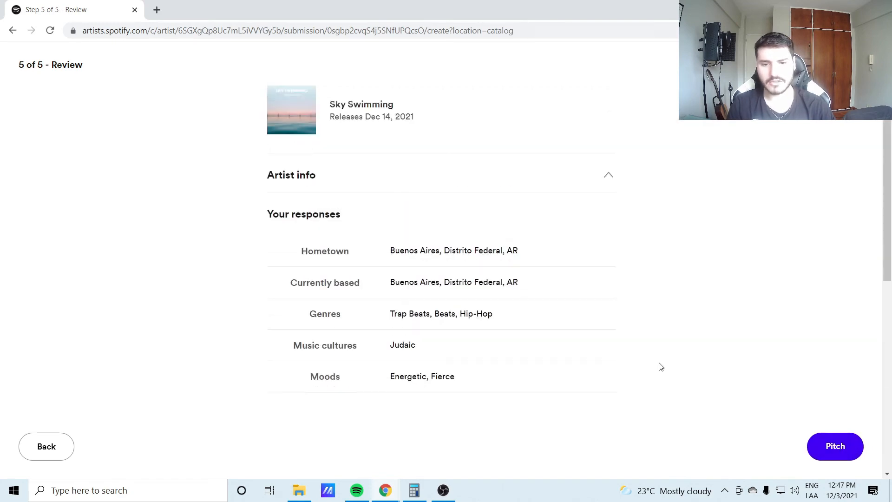
Submit the Sky Swimming pitch and return to the list of upcoming releases.
left_click(839, 443)
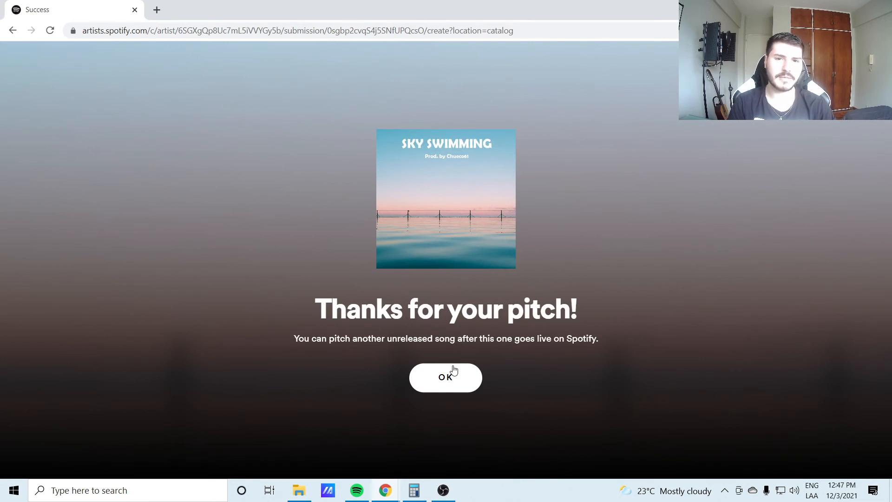
left_click(454, 371)
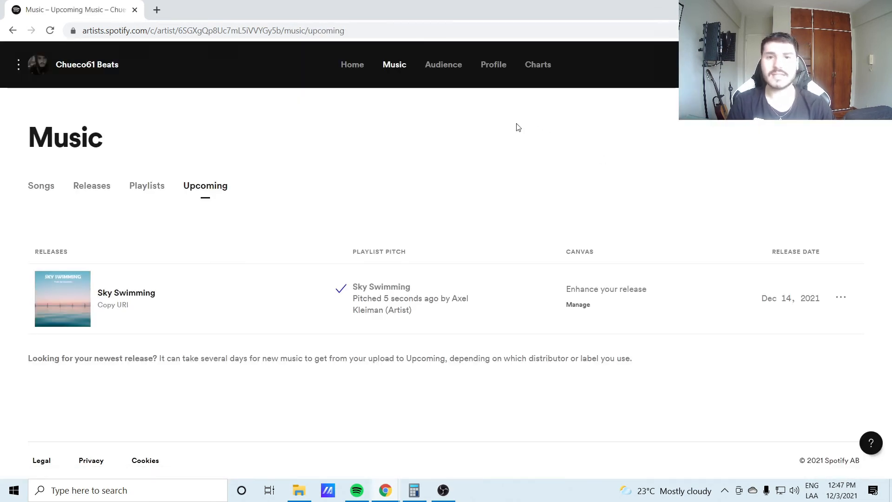